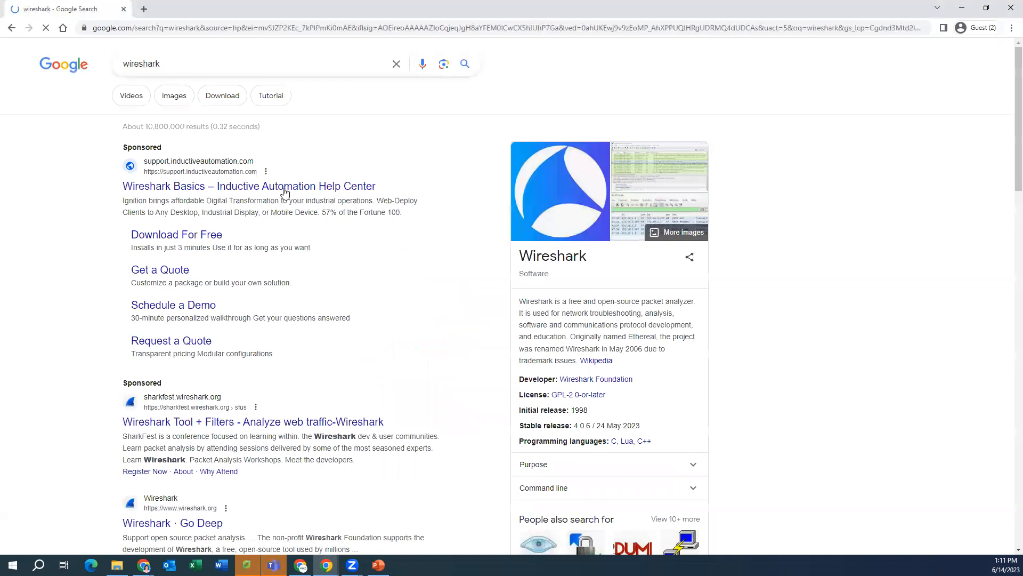
Open the Download page of wireshark.org from the Google search results
{"action": "scroll", "coordinate": [240, 288], "scroll_direction": "down", "scroll_amount": 1}
{"action": "scroll", "coordinate": [241, 274], "scroll_direction": "down", "scroll_amount": 2}
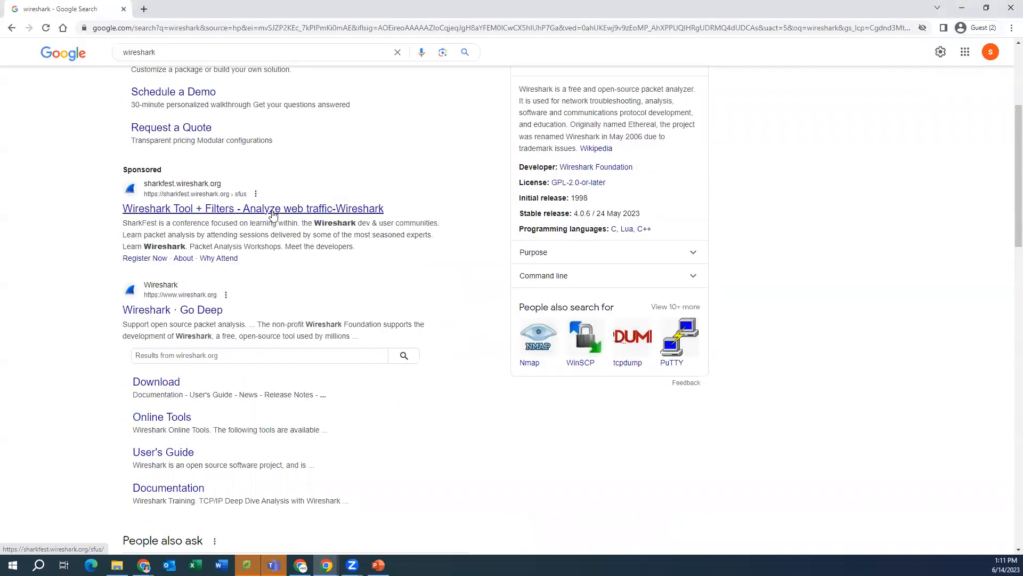
{"action": "scroll", "coordinate": [248, 273], "scroll_direction": "down", "scroll_amount": 1}
{"action": "left_click", "coordinate": [158, 331]}
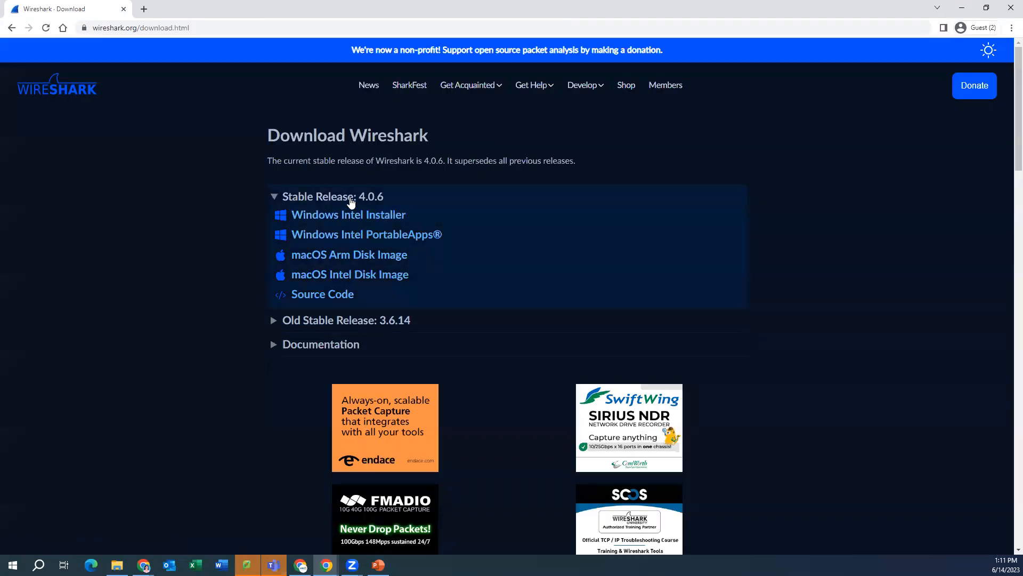
Download the Windows Intel Installer of stable release 4.0.6 to the Downloads folder as Wireshark-win64-4.0.6
{"action": "left_click", "coordinate": [351, 201]}
{"action": "left_click", "coordinate": [349, 203]}
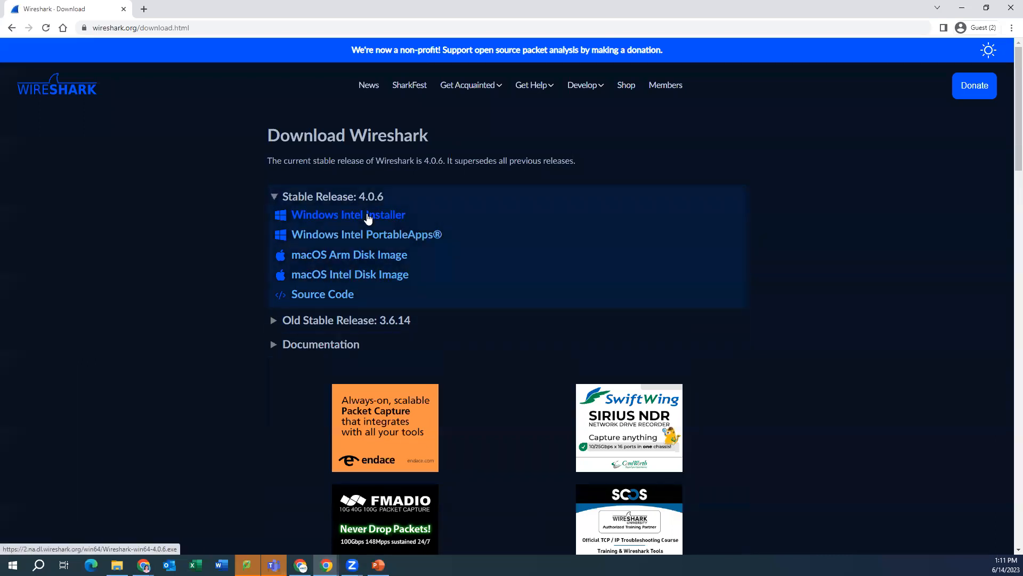
{"action": "left_click", "coordinate": [367, 215]}
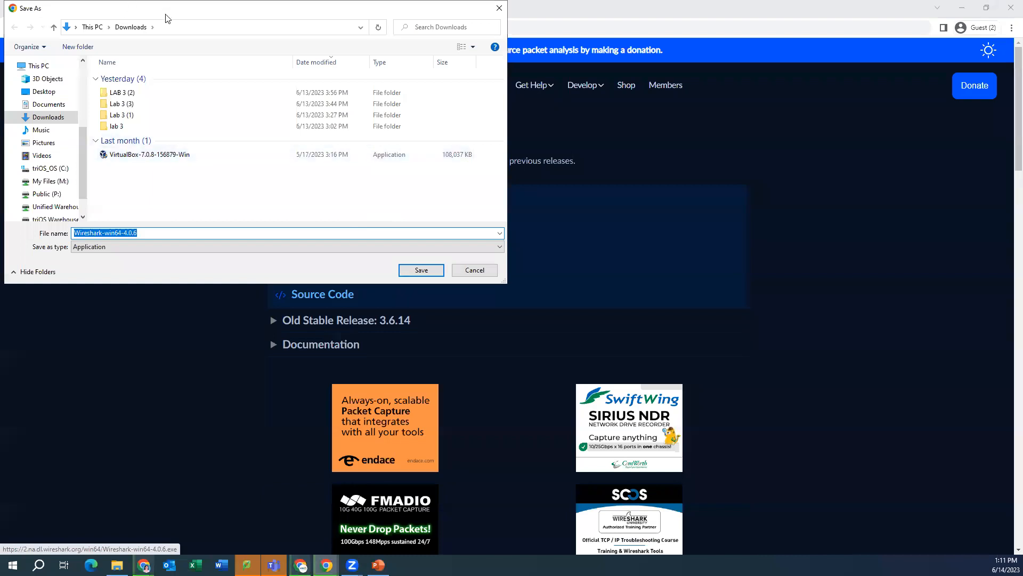
{"action": "key", "text": "Return"}
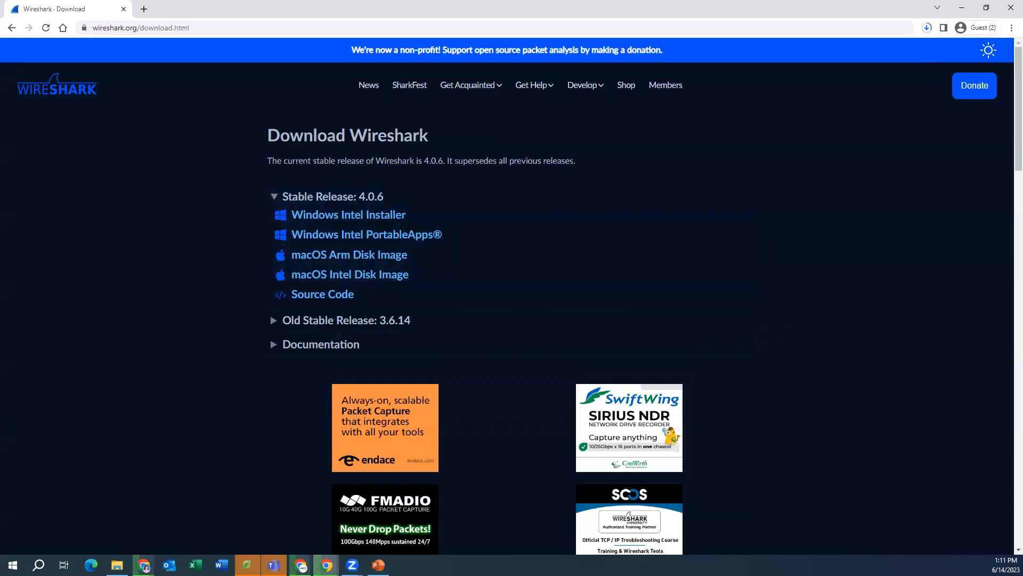
Run the downloaded Wireshark-win64-4.0.6 installer and allow it to make changes to the device
{"action": "key", "text": "super+e"}
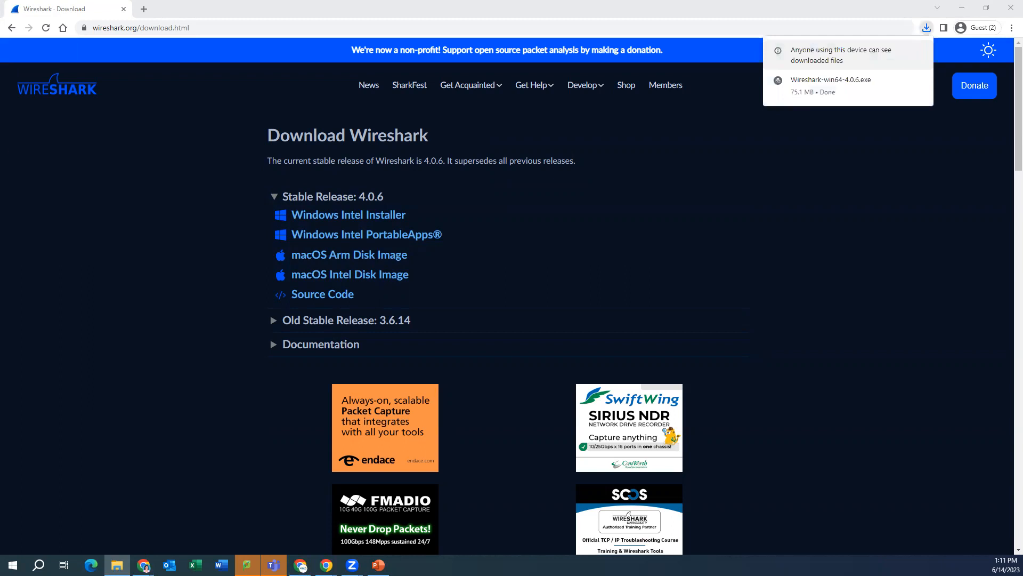
{"action": "left_click", "coordinate": [522, 4]}
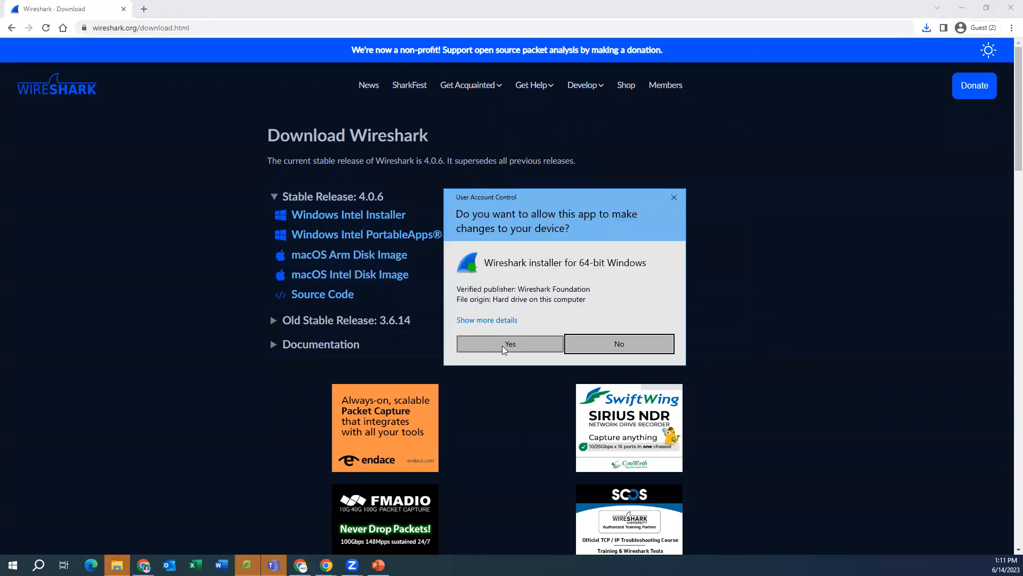
{"action": "left_click", "coordinate": [502, 346]}
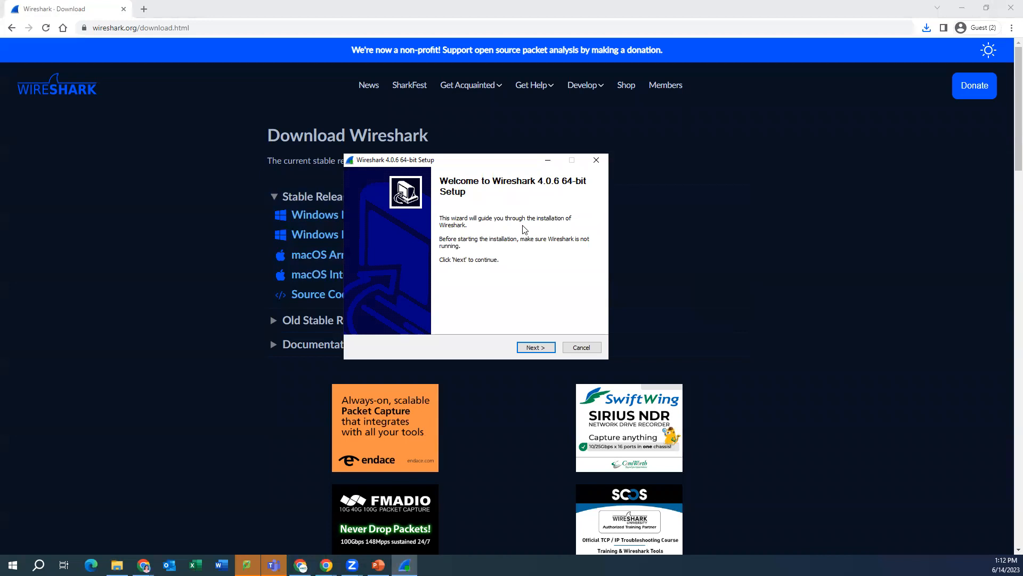
Pass the welcome, license and donation pages of the Wireshark setup and accept the default components
{"action": "left_click", "coordinate": [533, 347]}
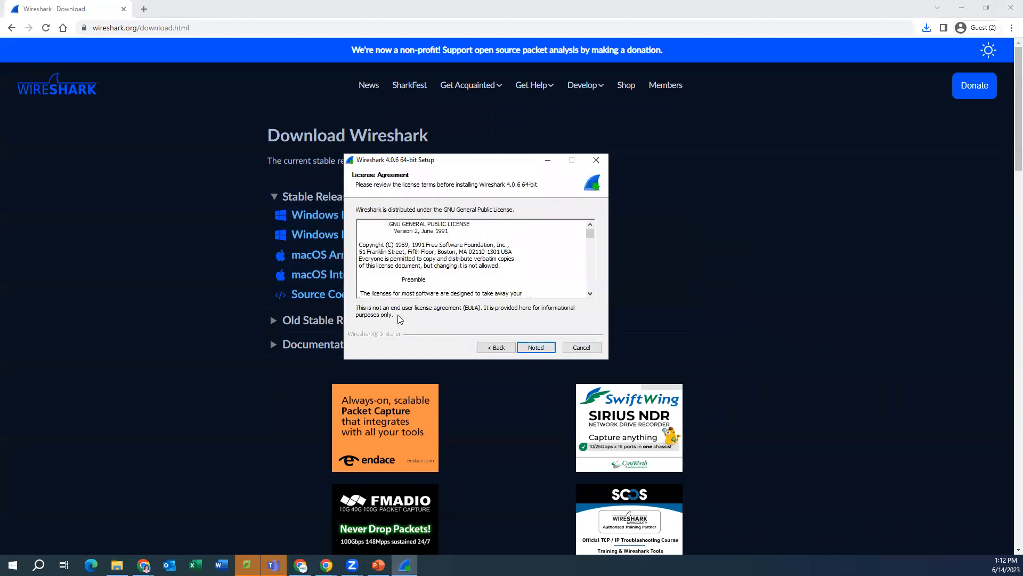
{"action": "scroll", "coordinate": [505, 277], "scroll_direction": "down", "scroll_amount": 20}
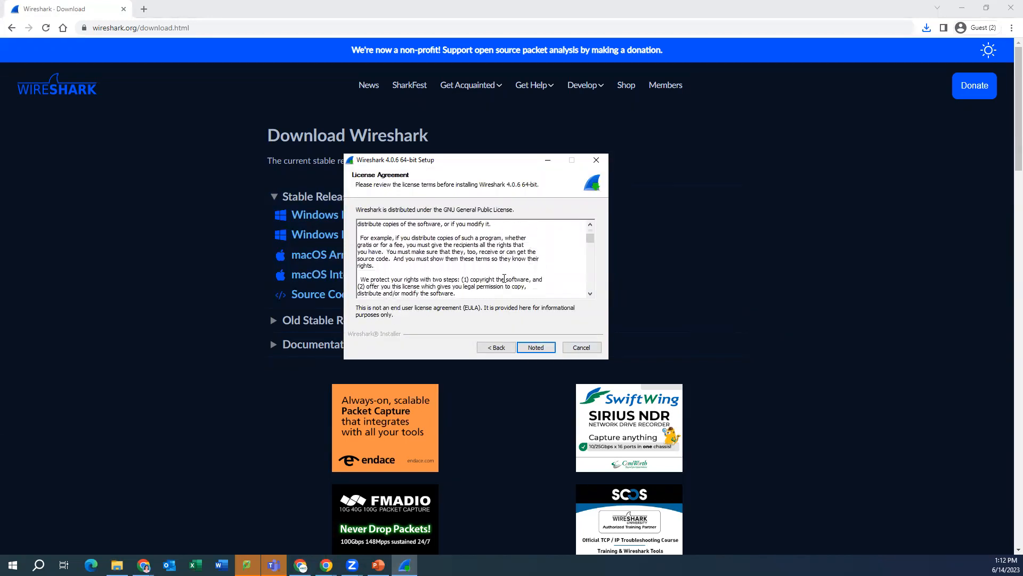
{"action": "scroll", "coordinate": [505, 277], "scroll_direction": "down", "scroll_amount": 3}
{"action": "left_click", "coordinate": [538, 348]}
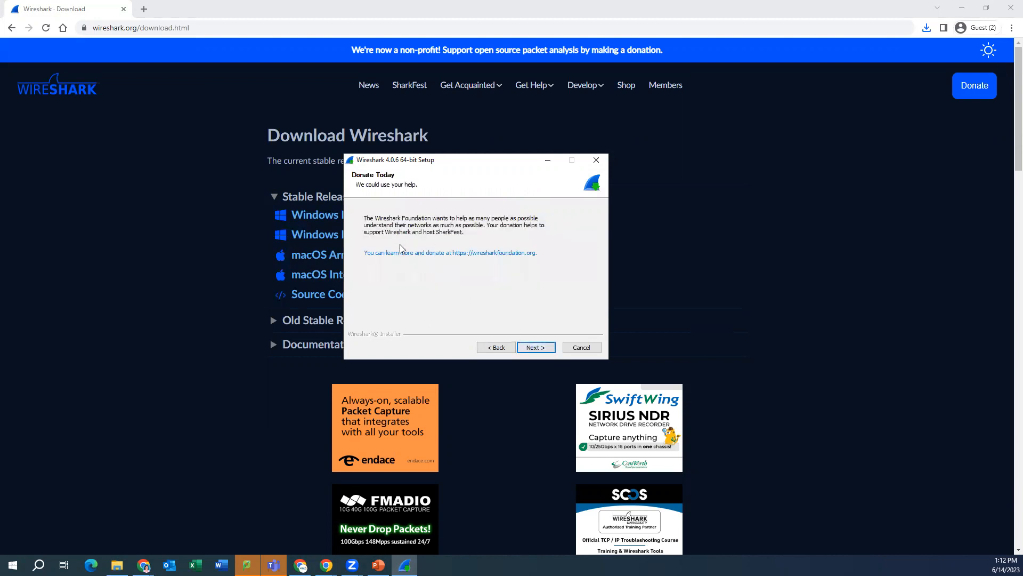
{"action": "left_click", "coordinate": [530, 345]}
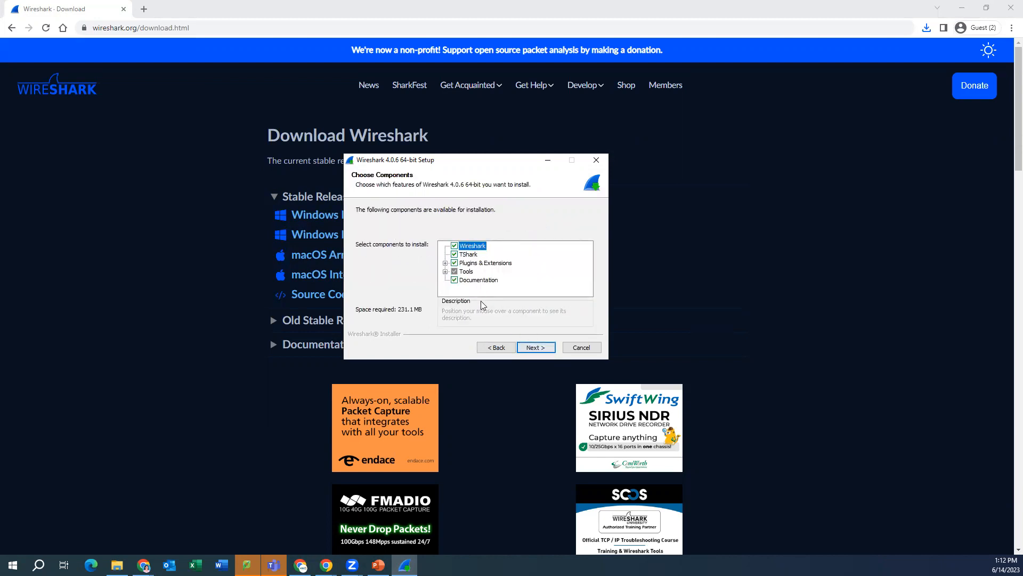
{"action": "left_click", "coordinate": [537, 347]}
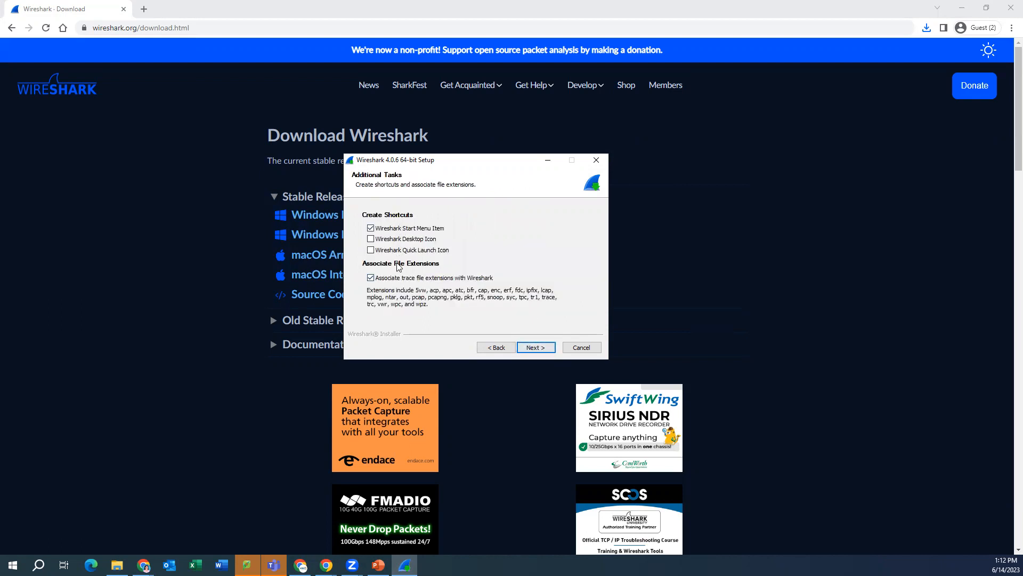
Change the shortcut options to a Wireshark Desktop Icon instead of the Start Menu item
{"action": "left_click", "coordinate": [371, 228]}
{"action": "left_click", "coordinate": [419, 241]}
{"action": "left_click", "coordinate": [533, 348]}
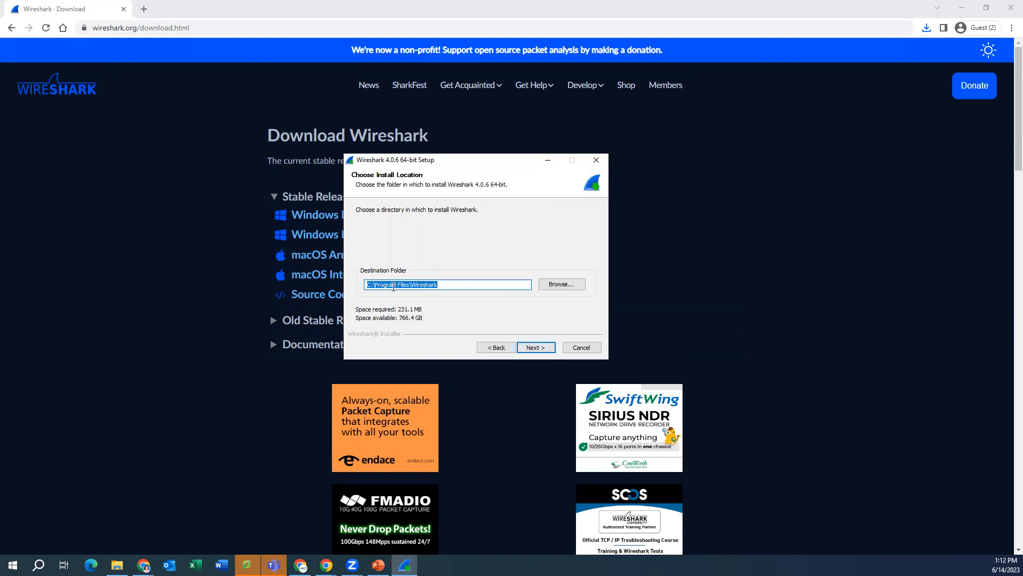
Keep C:\Program Files\Wireshark as the destination, include Npcap 1.71 without USBPcap, and start the installation
{"action": "left_click", "coordinate": [530, 348]}
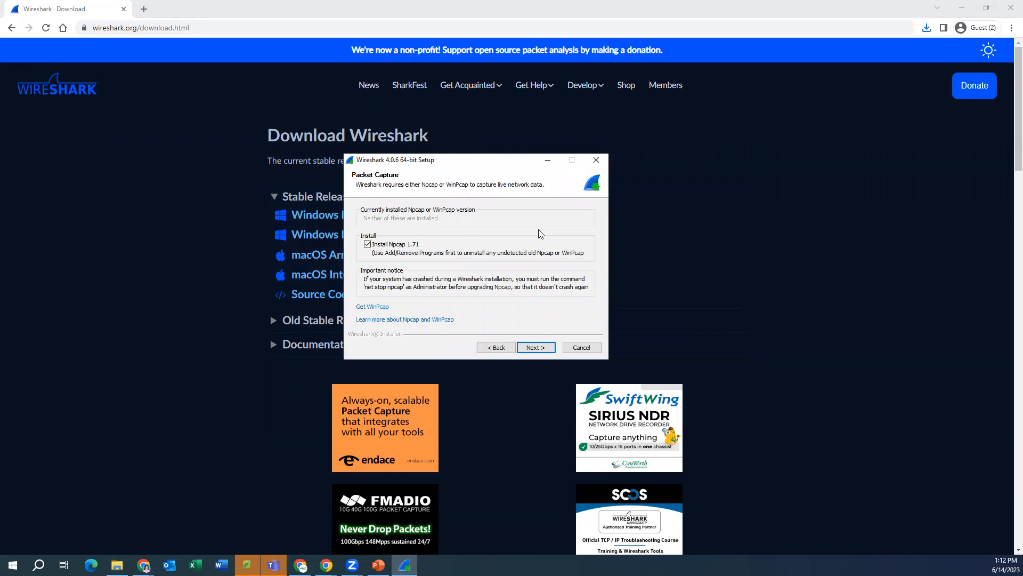
{"action": "left_click", "coordinate": [540, 350]}
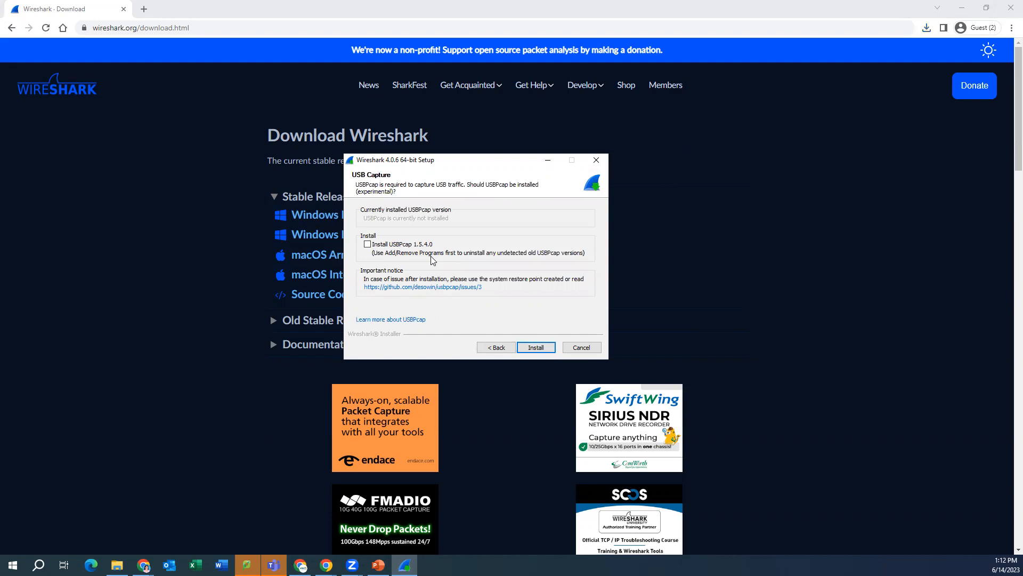
{"action": "left_click", "coordinate": [536, 347]}
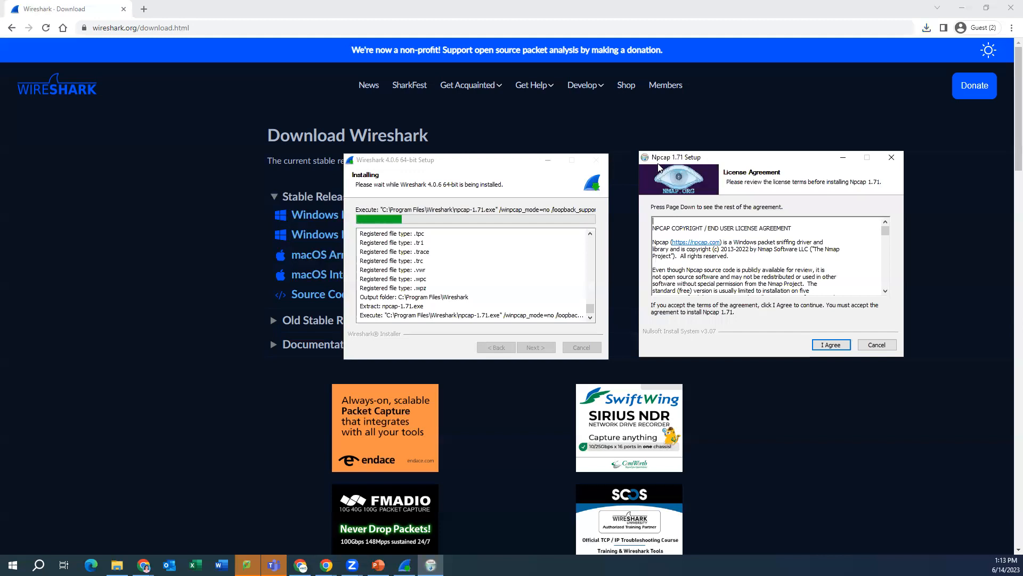
Accept the Npcap 1.71 license, install it with the default options, and finish the Wireshark setup
{"action": "left_click", "coordinate": [825, 345]}
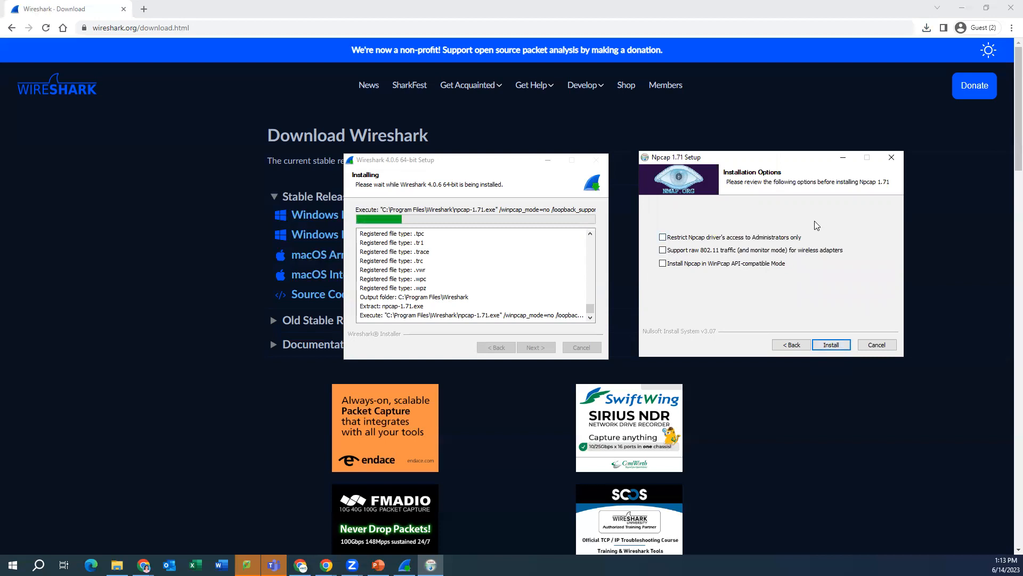
{"action": "left_click", "coordinate": [826, 344]}
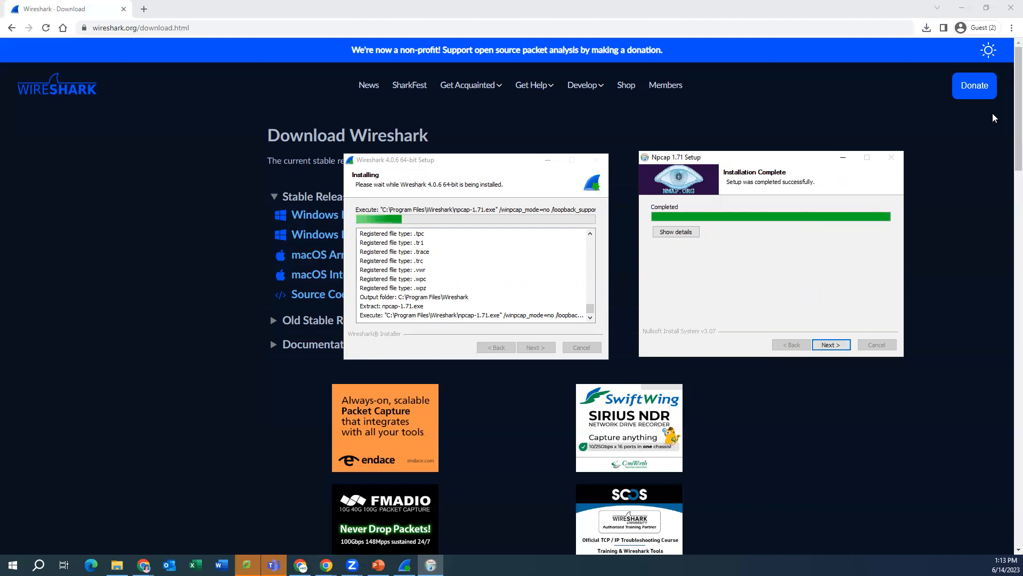
{"action": "left_click", "coordinate": [831, 345]}
{"action": "left_click", "coordinate": [831, 344]}
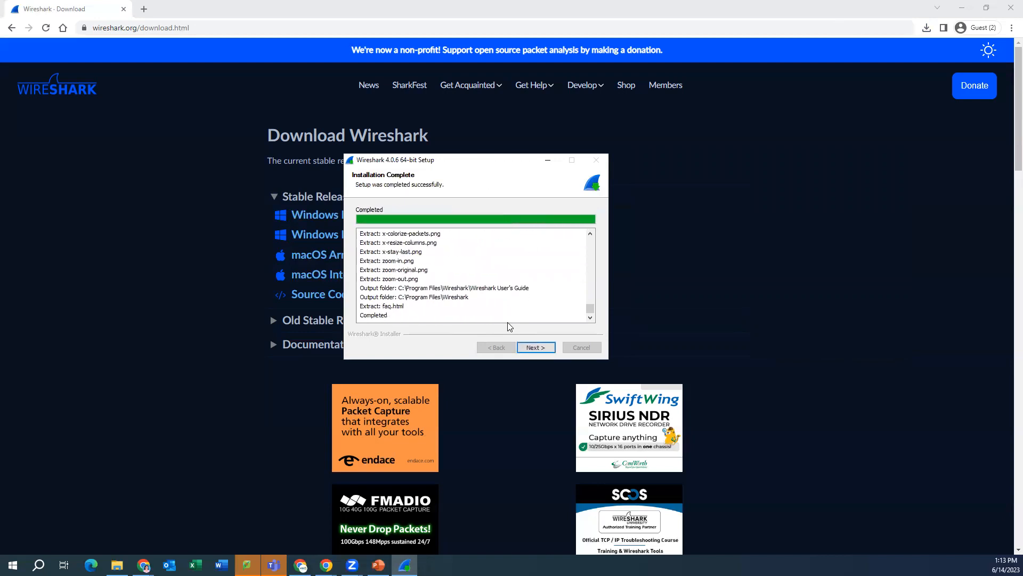
{"action": "left_click", "coordinate": [536, 347]}
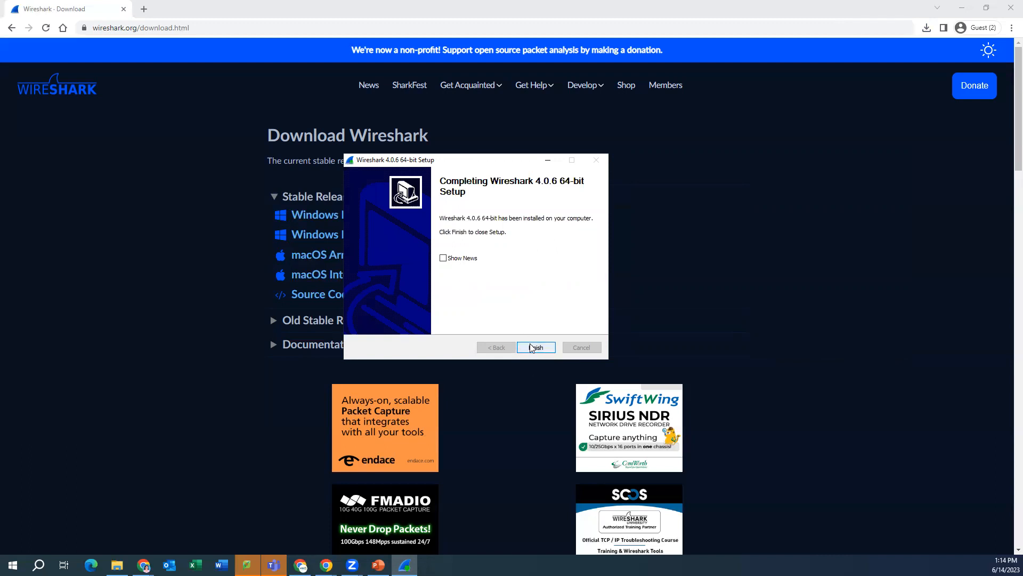
{"action": "left_click", "coordinate": [535, 347]}
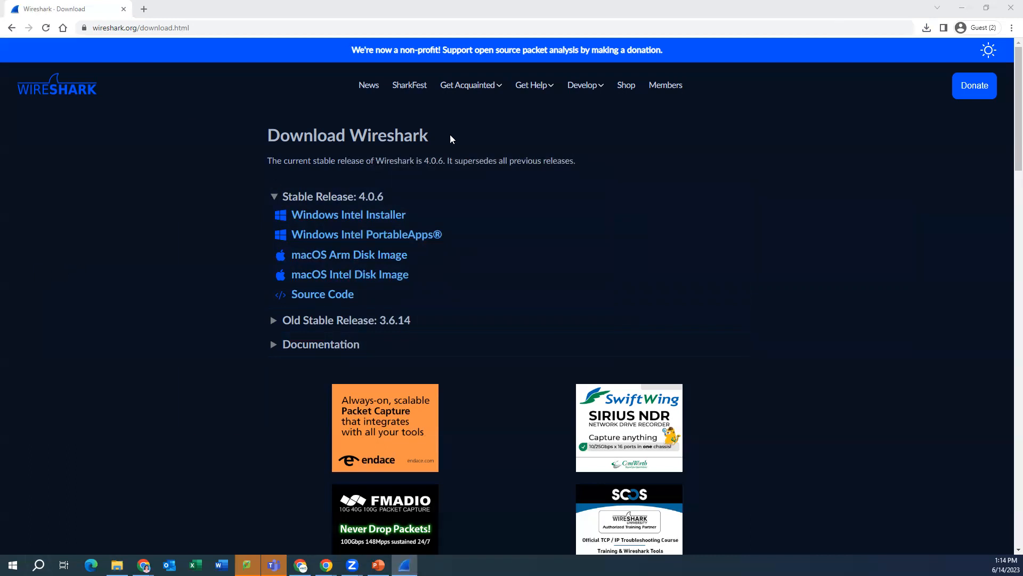
Launch Wireshark, run a short live capture on the Ethernet interface, and stop it
{"action": "left_click", "coordinate": [549, 132]}
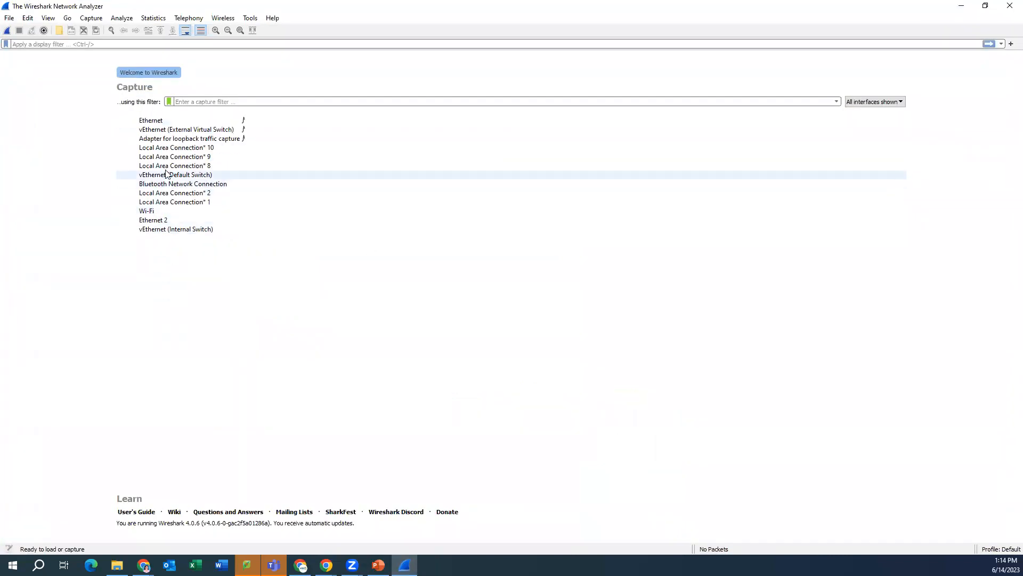
{"action": "double_click", "coordinate": [155, 121]}
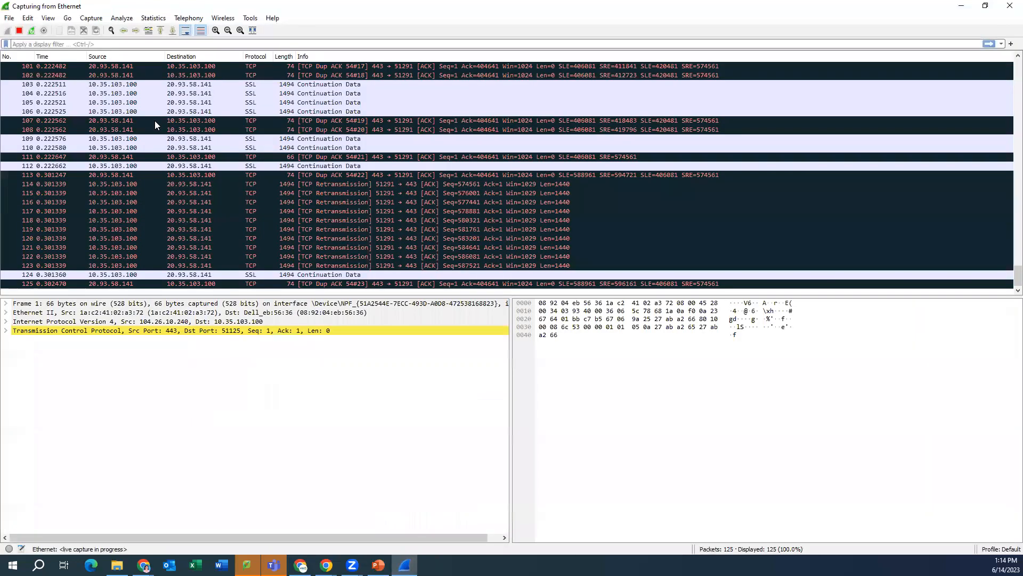
{"action": "key", "text": "ctrl+e"}
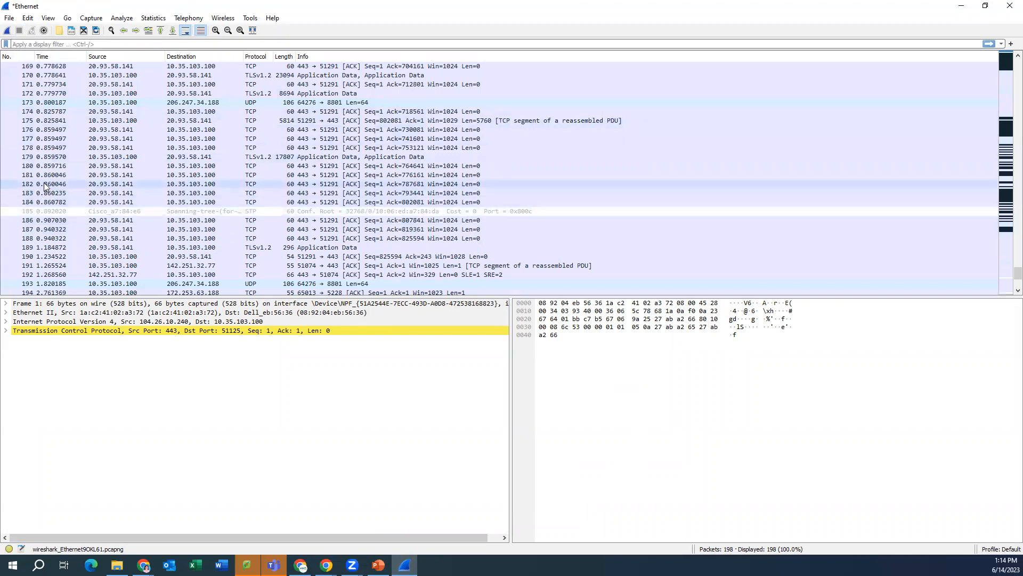
Select packet 180, enlarge the packet details area, and expand its Internet Protocol Version 4 header
{"action": "left_click", "coordinate": [37, 166]}
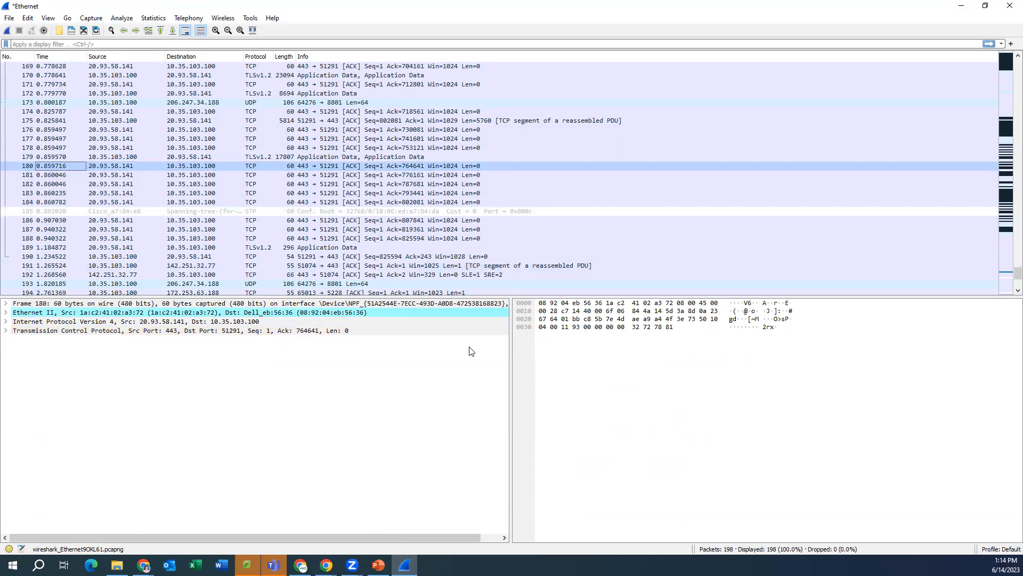
{"action": "left_click_drag", "start_coordinate": [503, 295], "coordinate": [521, 176]}
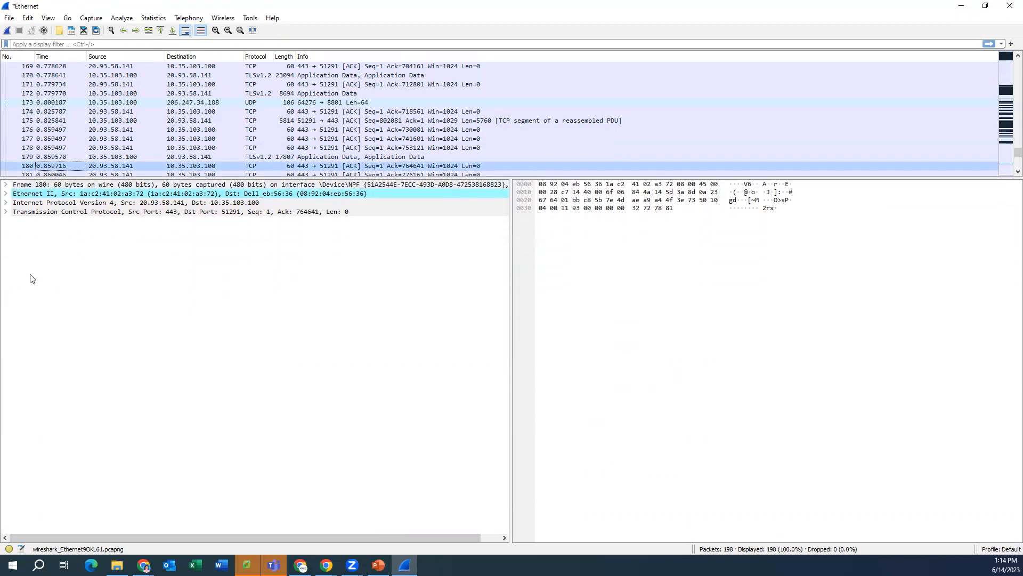
{"action": "left_click", "coordinate": [6, 203]}
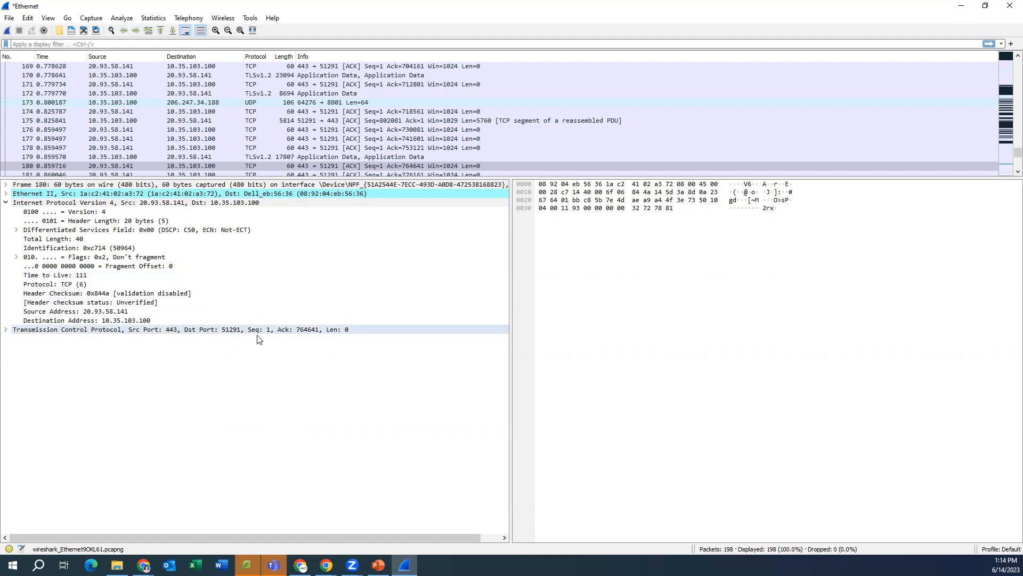
{"action": "left_click", "coordinate": [353, 167]}
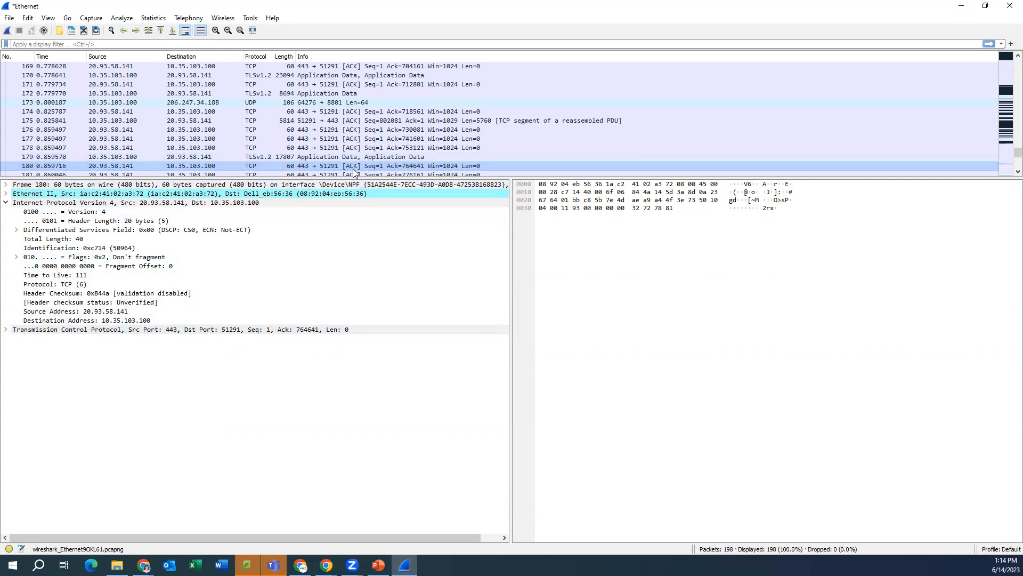
{"action": "scroll", "coordinate": [353, 170], "scroll_direction": "down", "scroll_amount": 1}
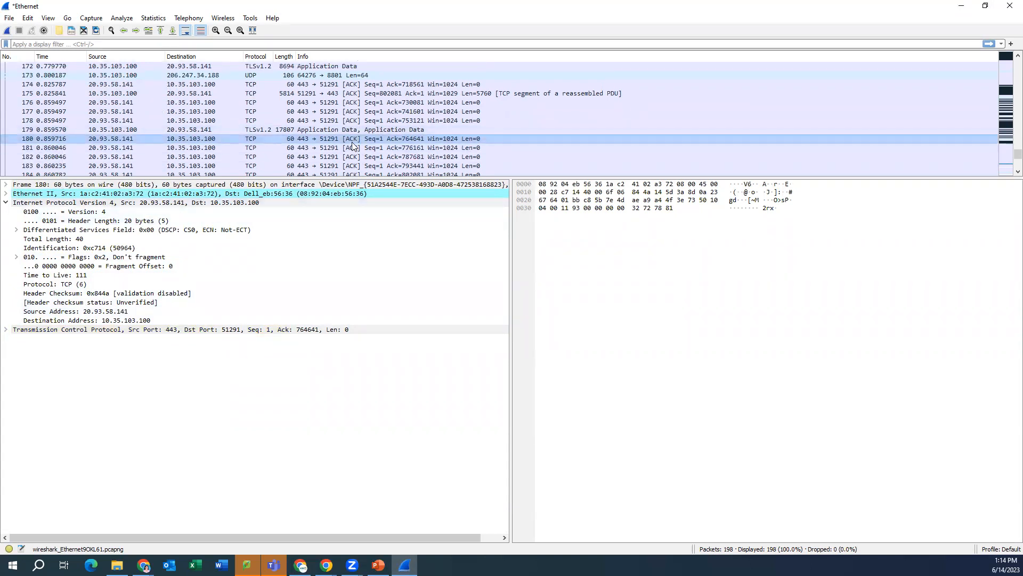
Expand packet 180's Transmission Control Protocol section and its Flags field
{"action": "left_click", "coordinate": [6, 330]}
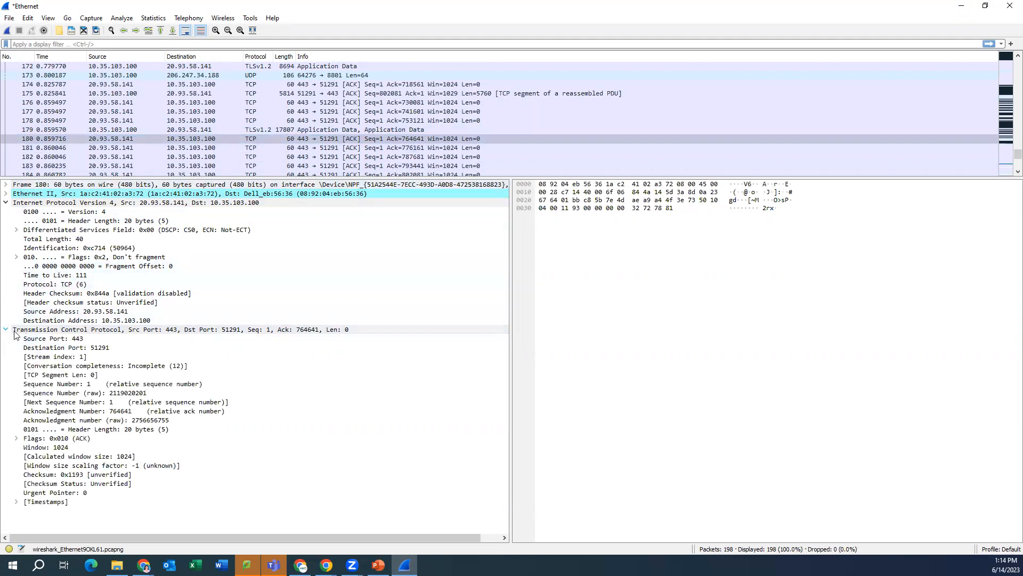
{"action": "left_click", "coordinate": [16, 438]}
{"action": "scroll", "coordinate": [42, 416], "scroll_direction": "down", "scroll_amount": 3}
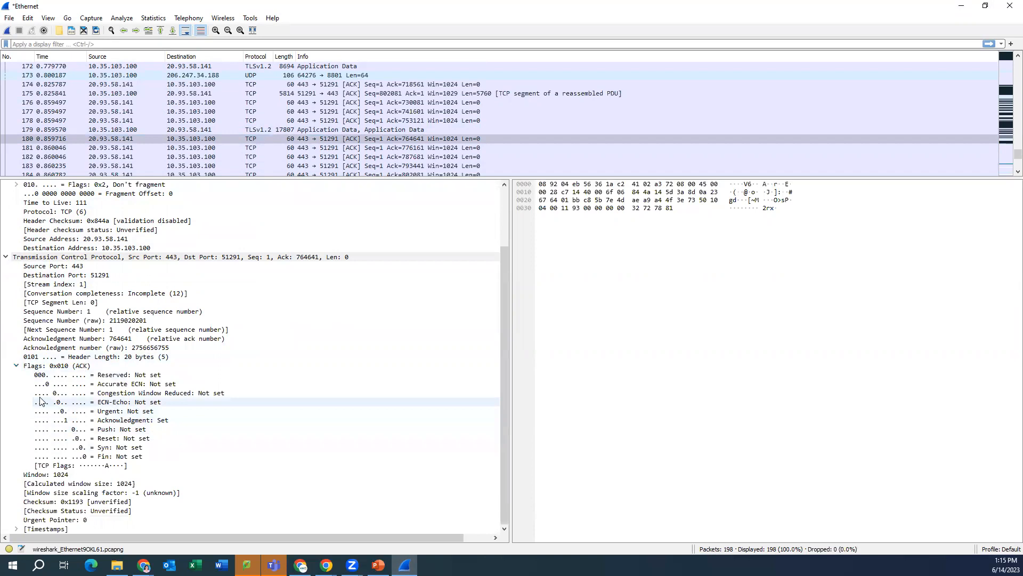
Examine the Acknowledgment, Syn, Fin and Reset bits in packet 180's TCP flags
{"action": "left_click", "coordinate": [256, 420]}
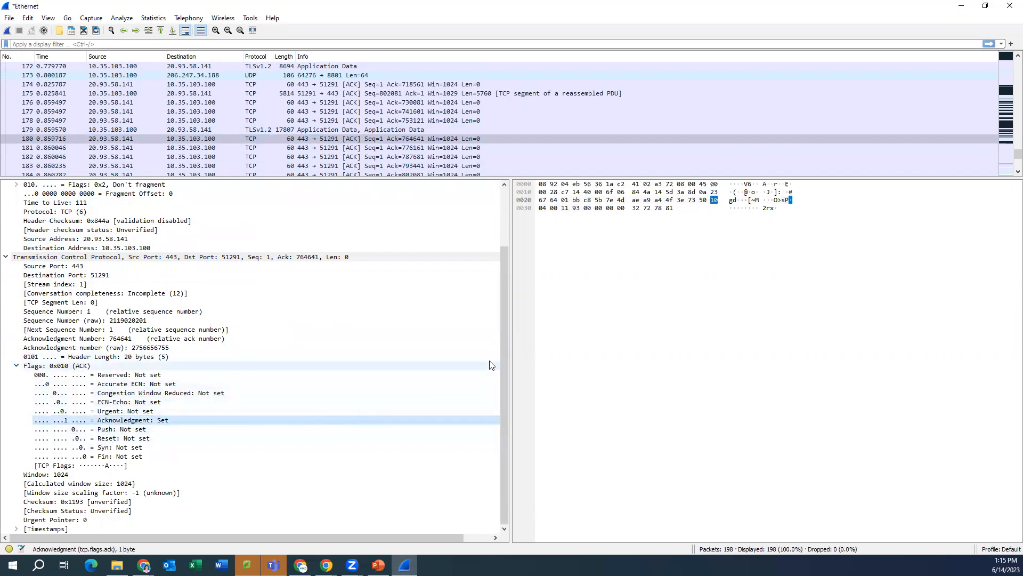
{"action": "left_click", "coordinate": [135, 447]}
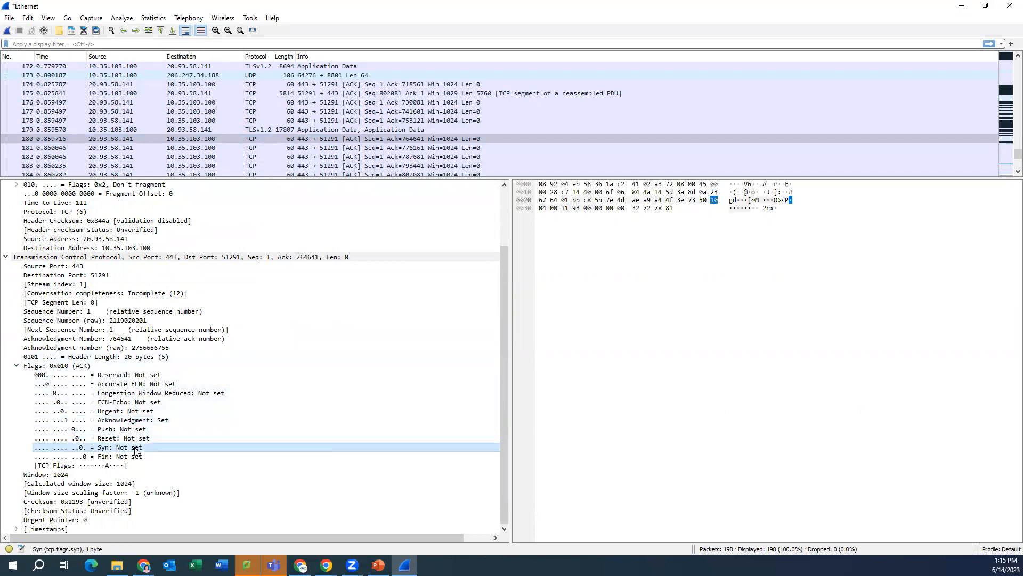
{"action": "left_click", "coordinate": [128, 420]}
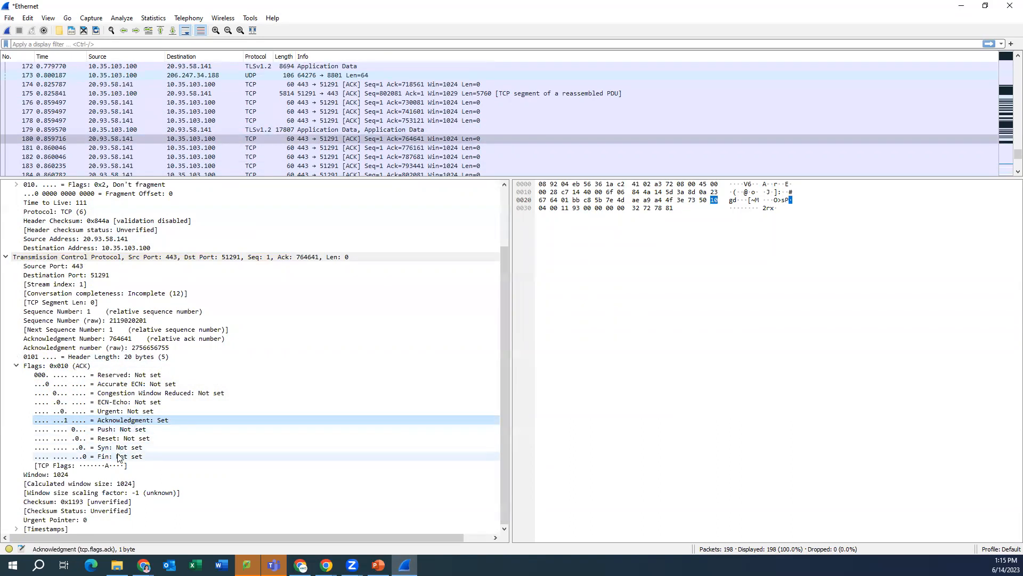
{"action": "left_click", "coordinate": [119, 457]}
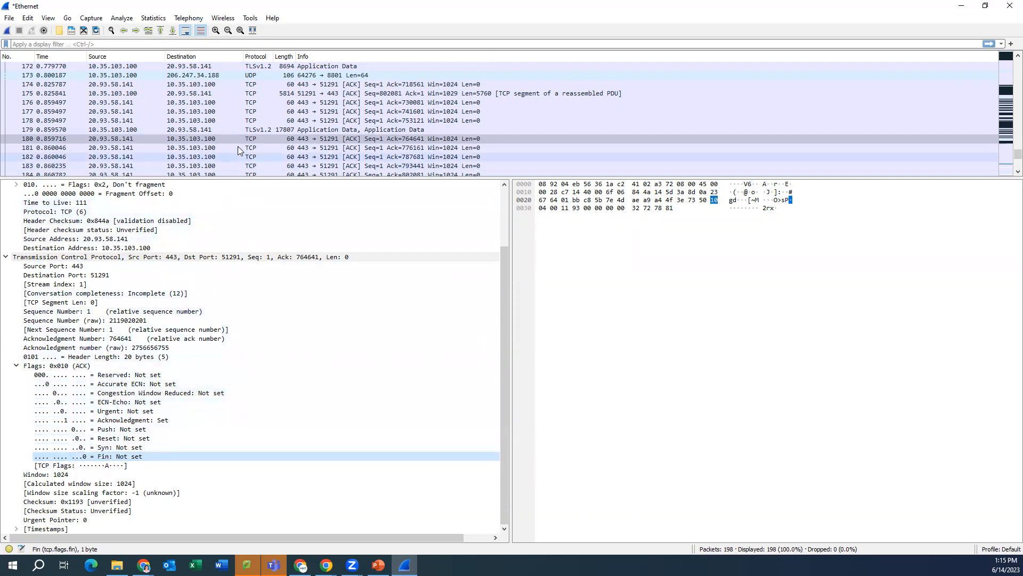
{"action": "left_click", "coordinate": [128, 439]}
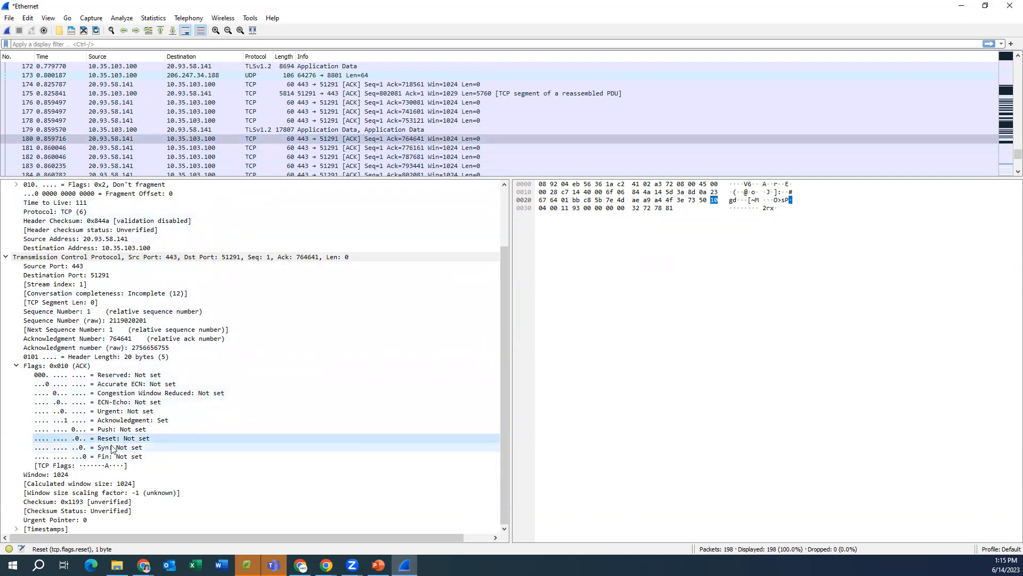